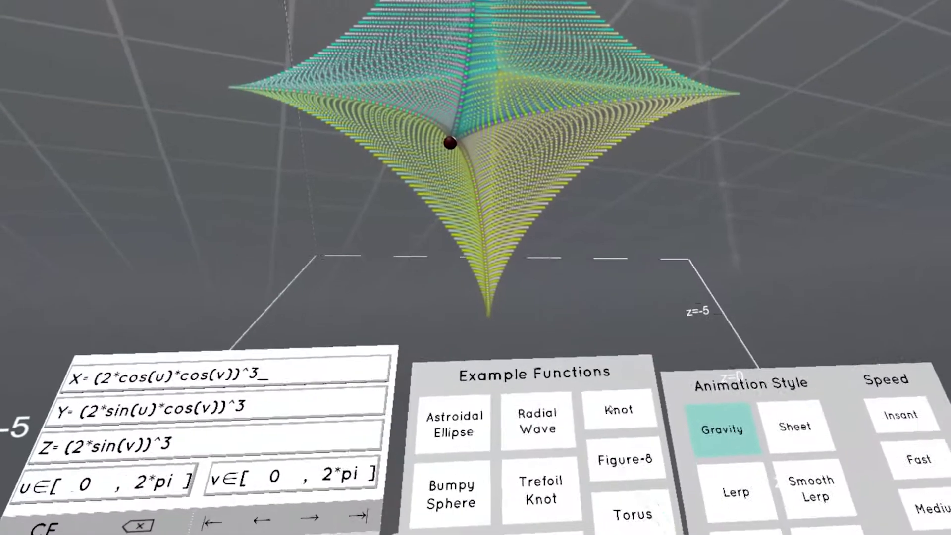
# Graph the Radial Wave example, then another example surface, ending on the bowl.
pyautogui.click(547, 428)
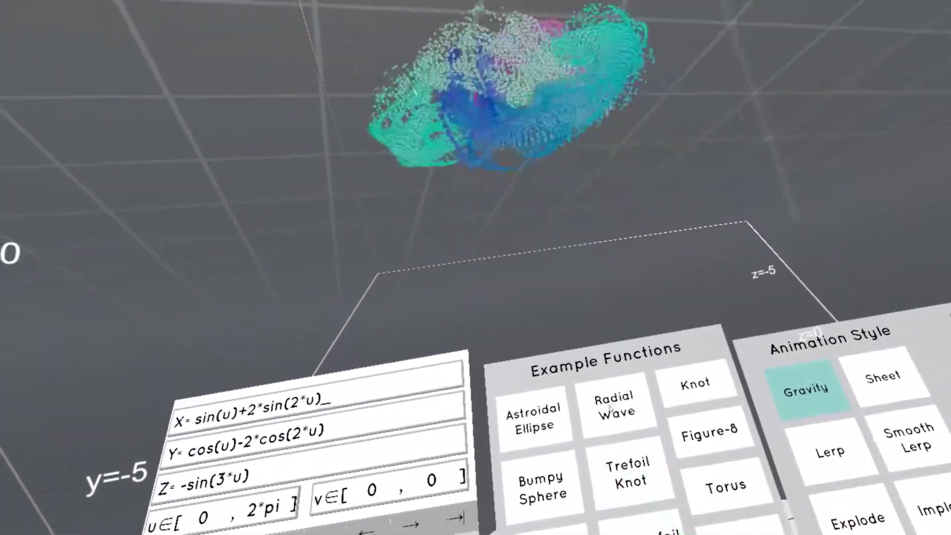
pyautogui.click(609, 408)
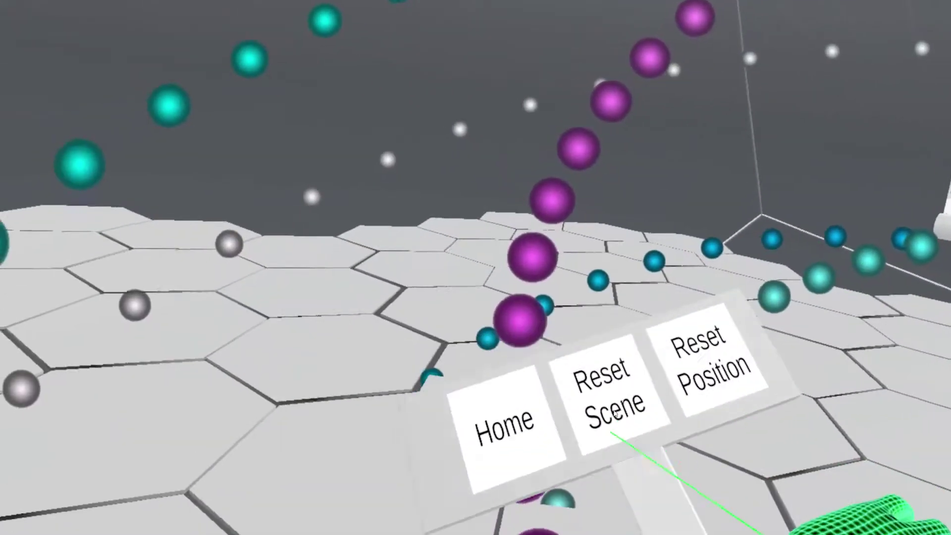
# Choose Reset Scene from the wrist menu to clear the particle spheres.
pyautogui.click(615, 414)
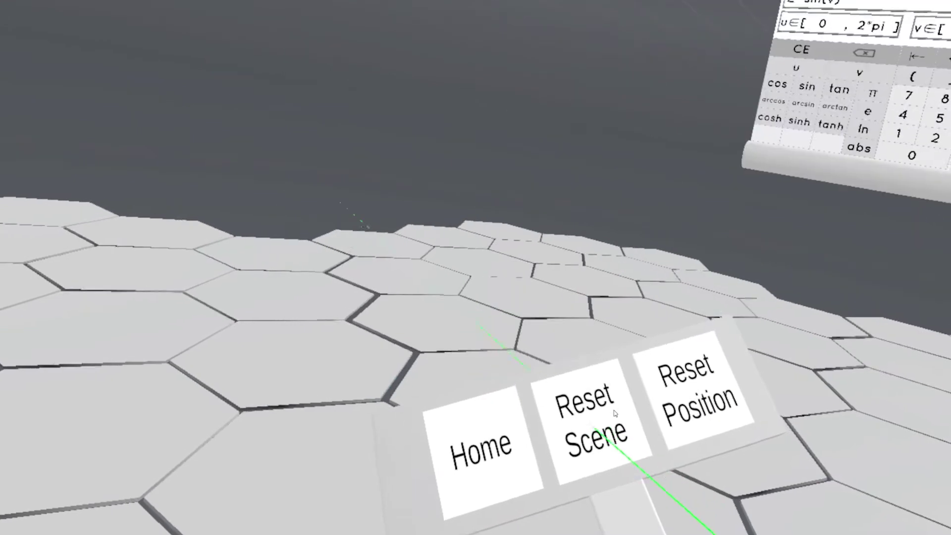